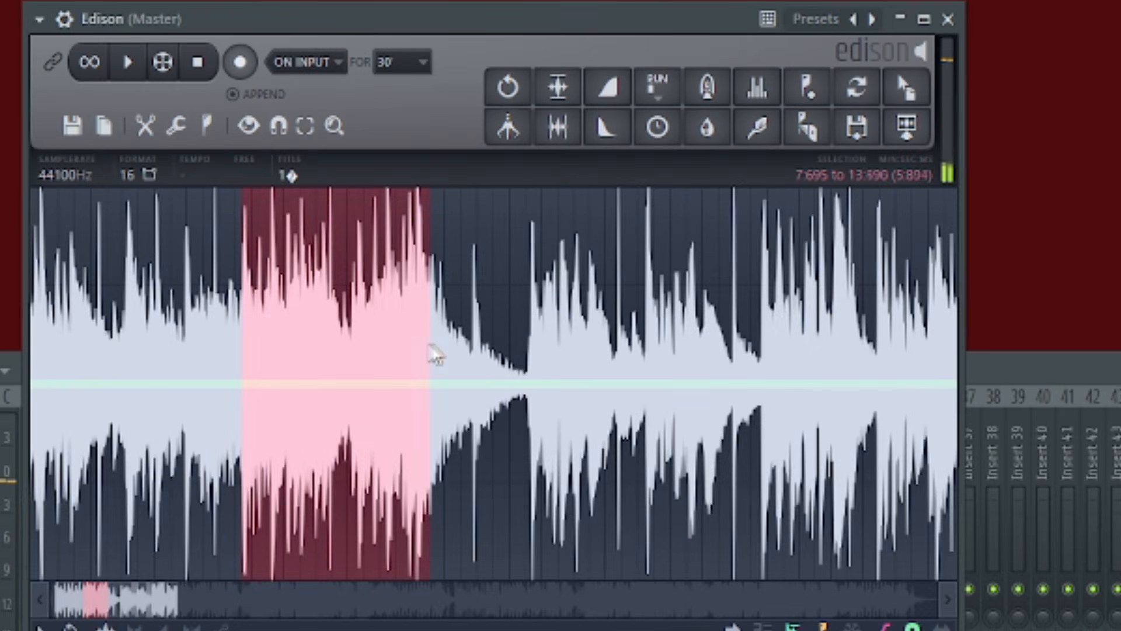
- Refine the loop selection in the sample to about 7.7 to 11.3 seconds, playing it back to check its end point
scroll(304, 326, up, 3)
key(space)
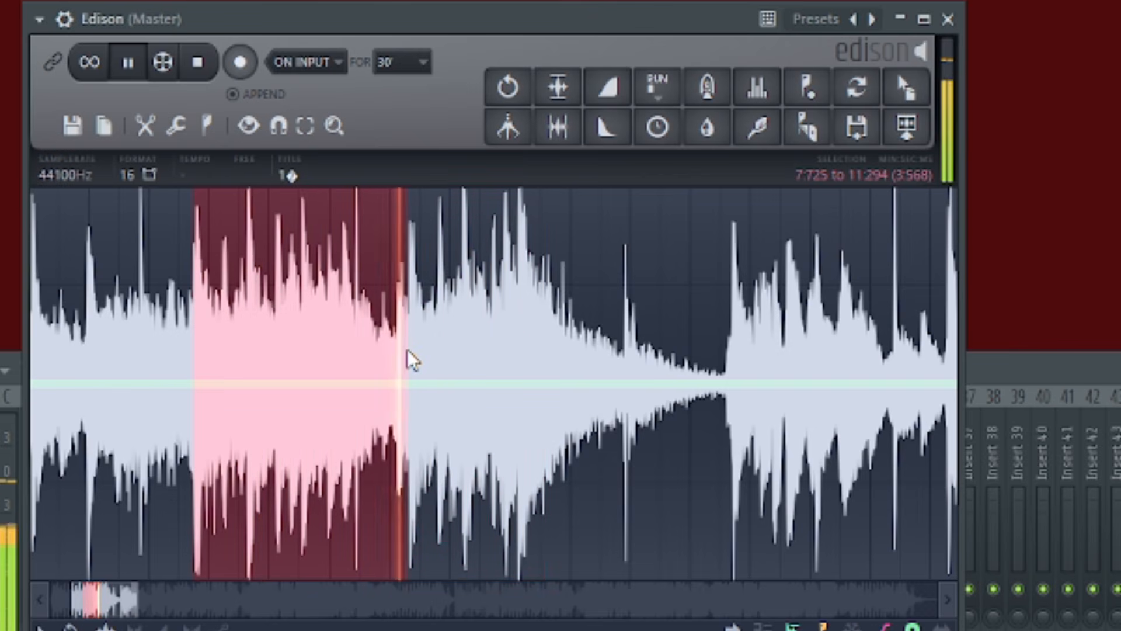
double_click(404, 17)
scroll(324, 291, up, 5)
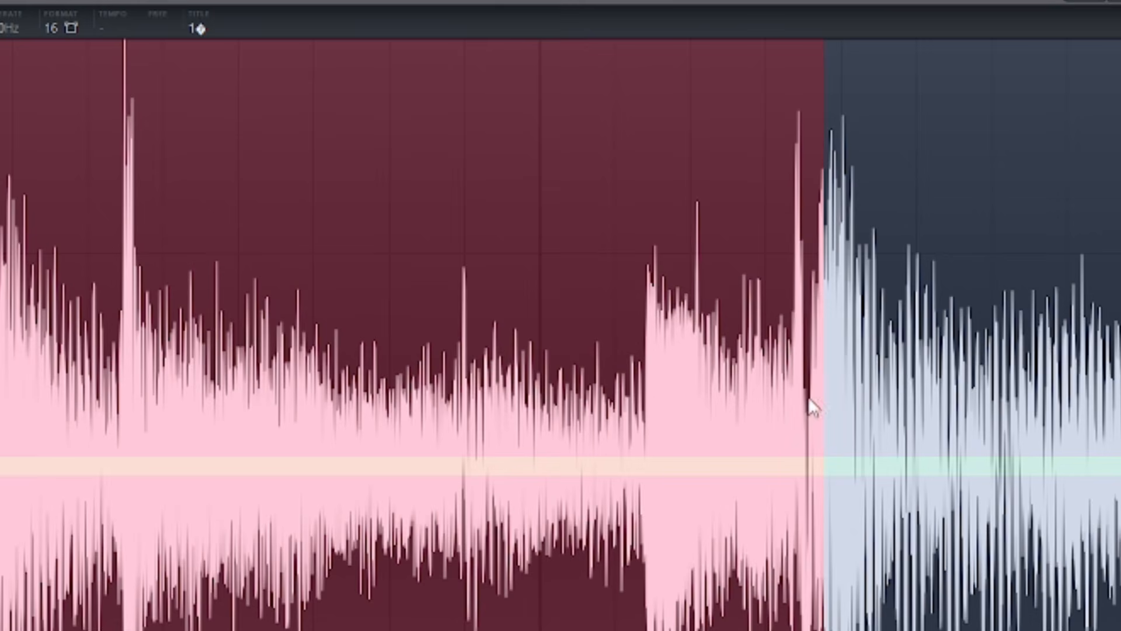
scroll(787, 393, down, 5)
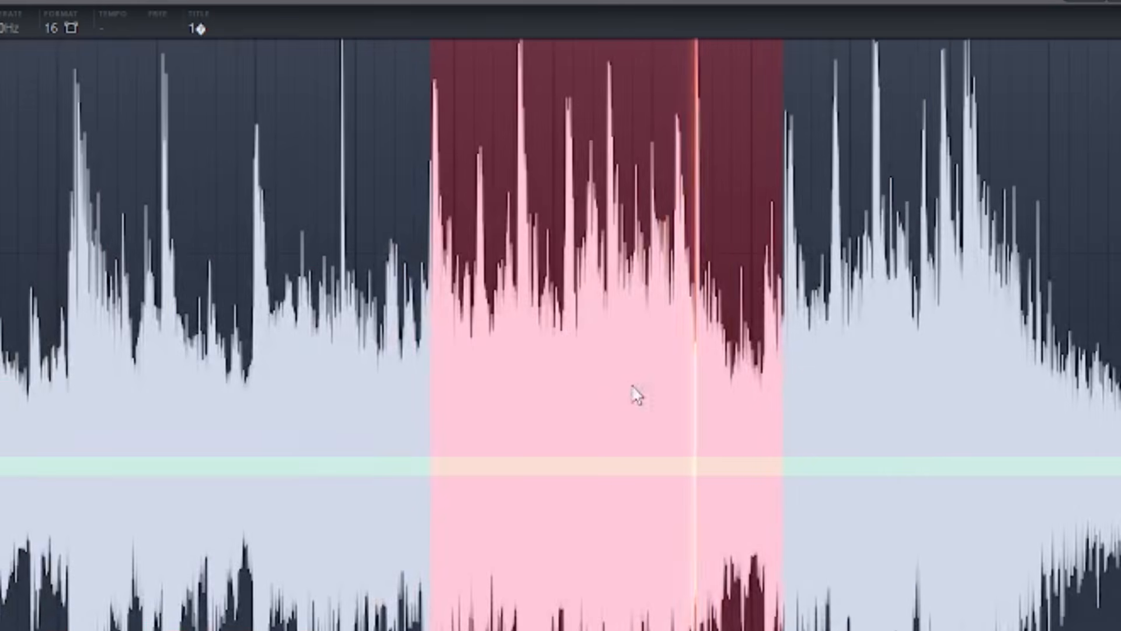
scroll(495, 357, up, 3)
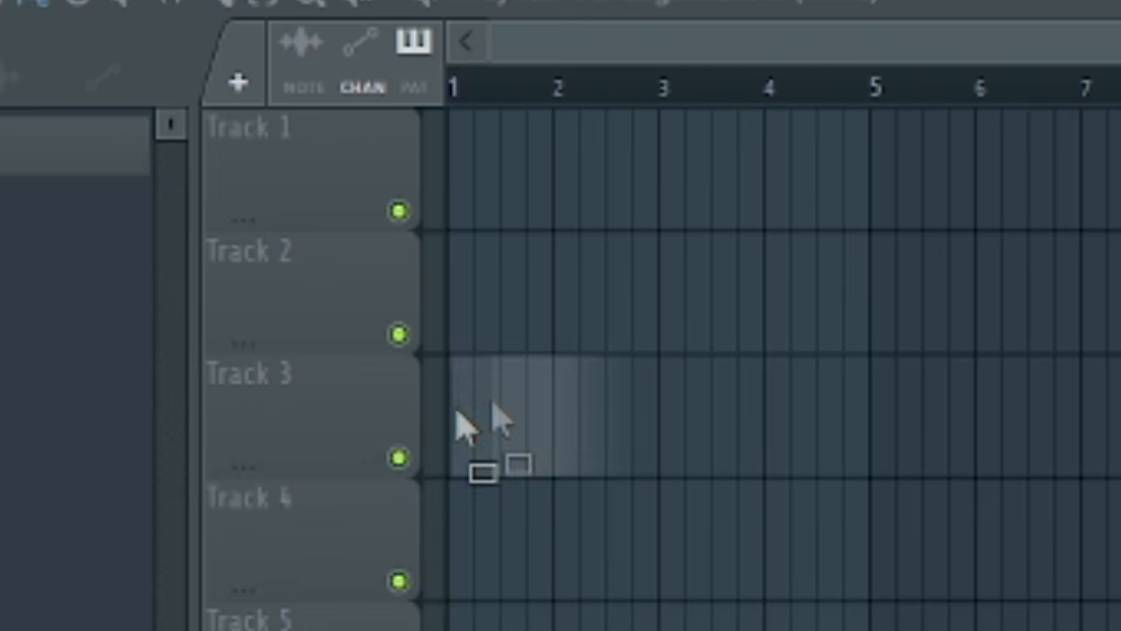
- Place the selected loop from Edison in the playlist as an audio clip
drag(457, 413, 625, 259)
drag(739, 277, 376, 75)
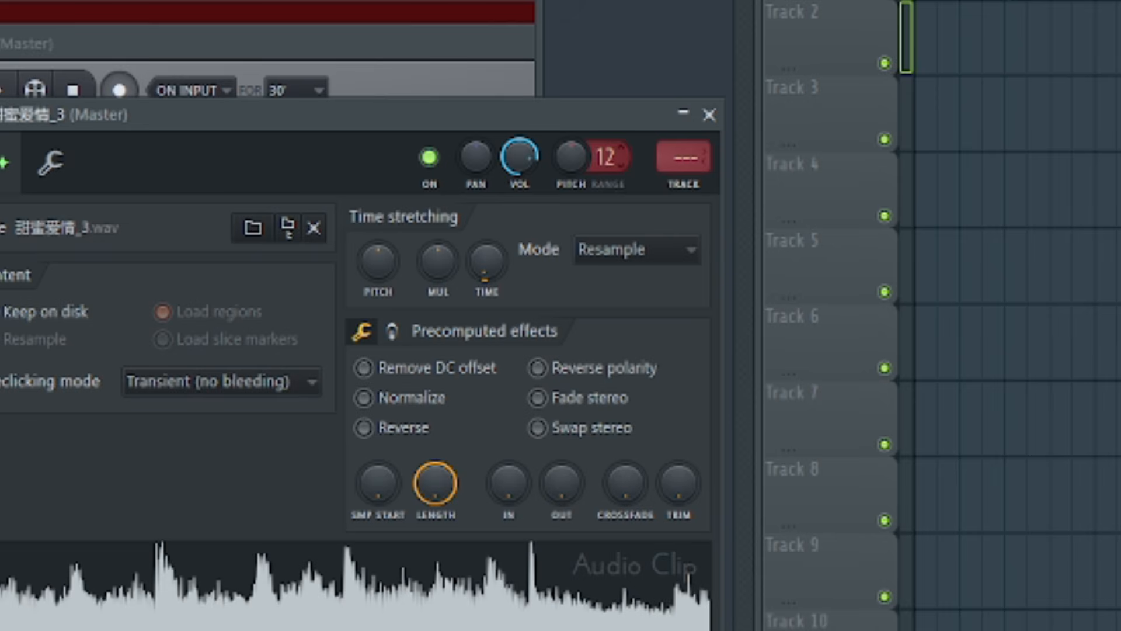
- Change the sample clip's time-stretching mode and adjust the project tempo
click(636, 249)
click(602, 323)
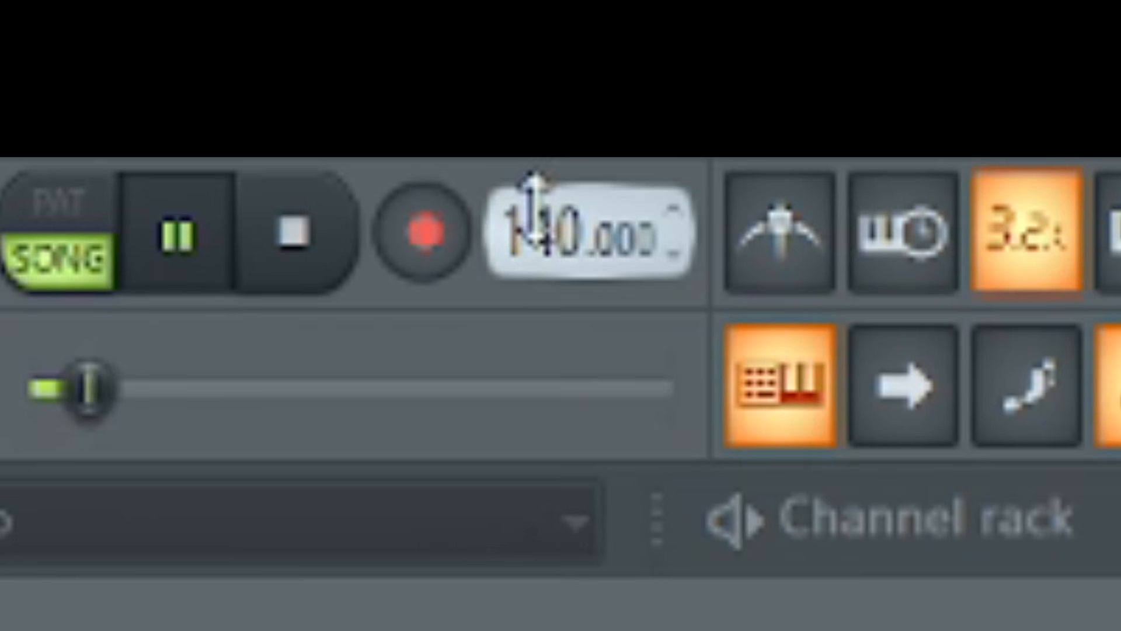
mouse_move(533, 207)
mouse_down()
mouse_move(533, 225)
mouse_move(519, 221)
mouse_up()
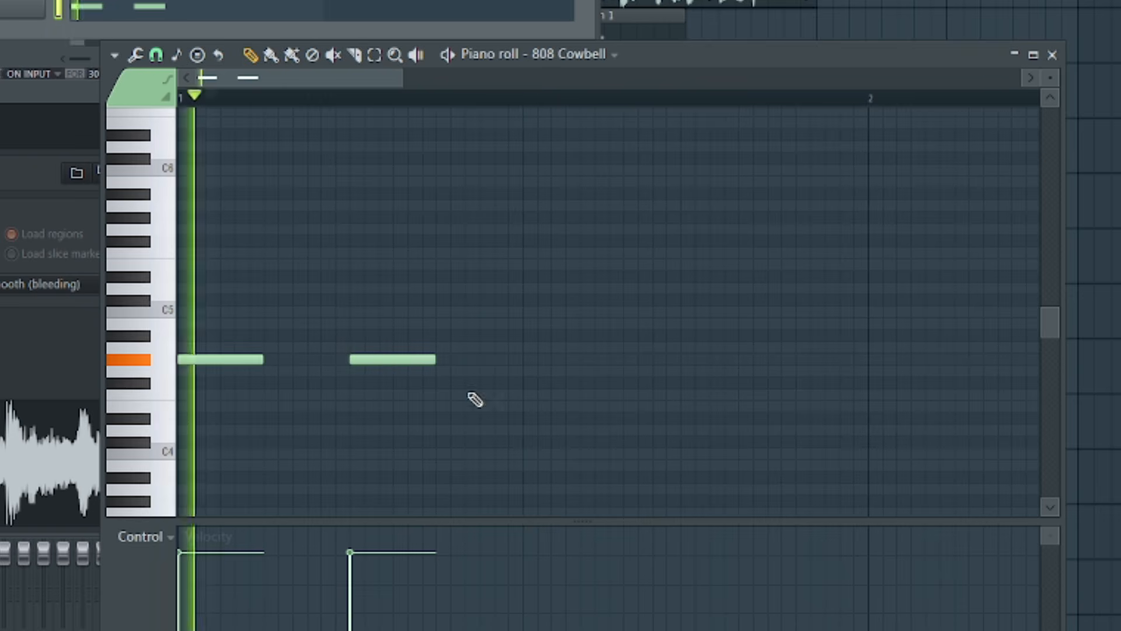
- Add an F#4 note directly after the second G#4 in the 808 Cowbell melody, and transpose the melody down an octave
click(481, 383)
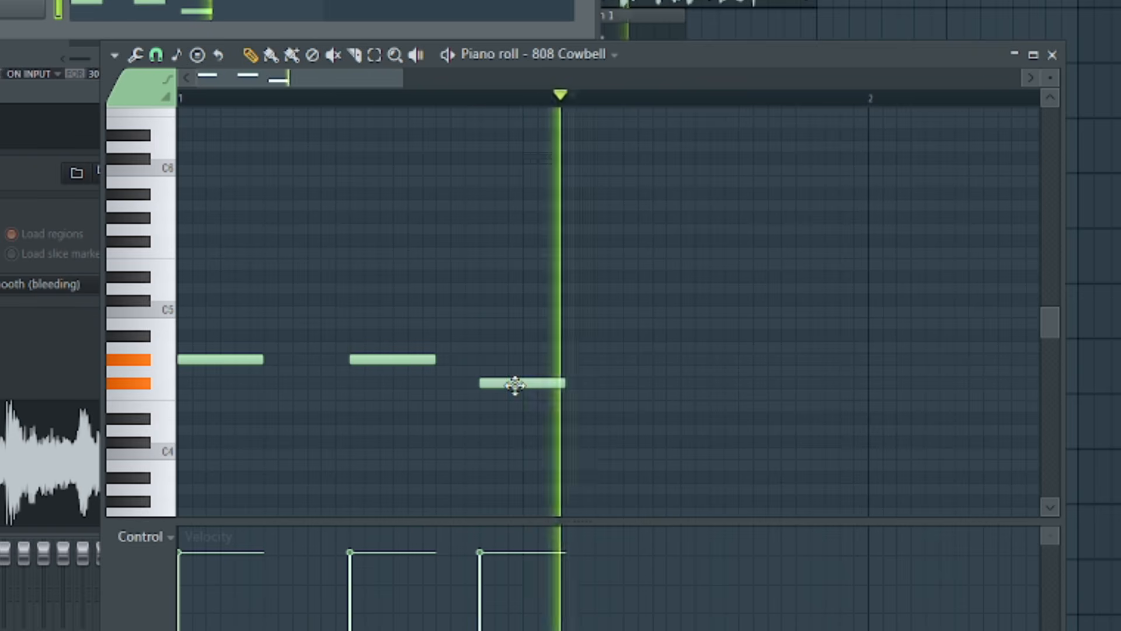
drag(515, 384, 472, 383)
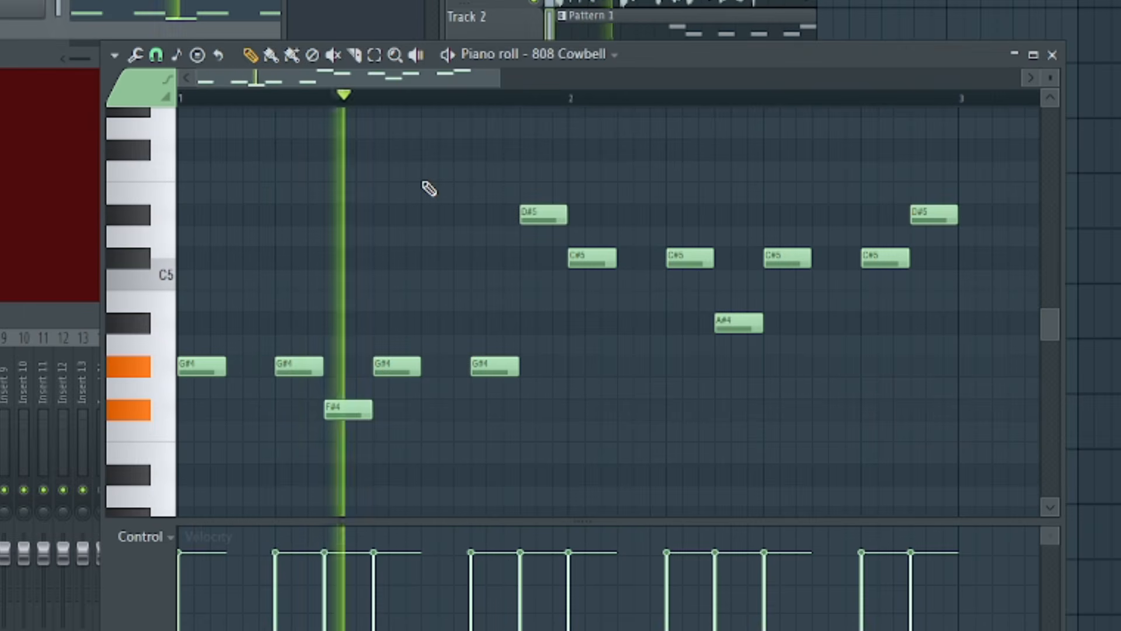
key(ctrl+Down)
key(space)
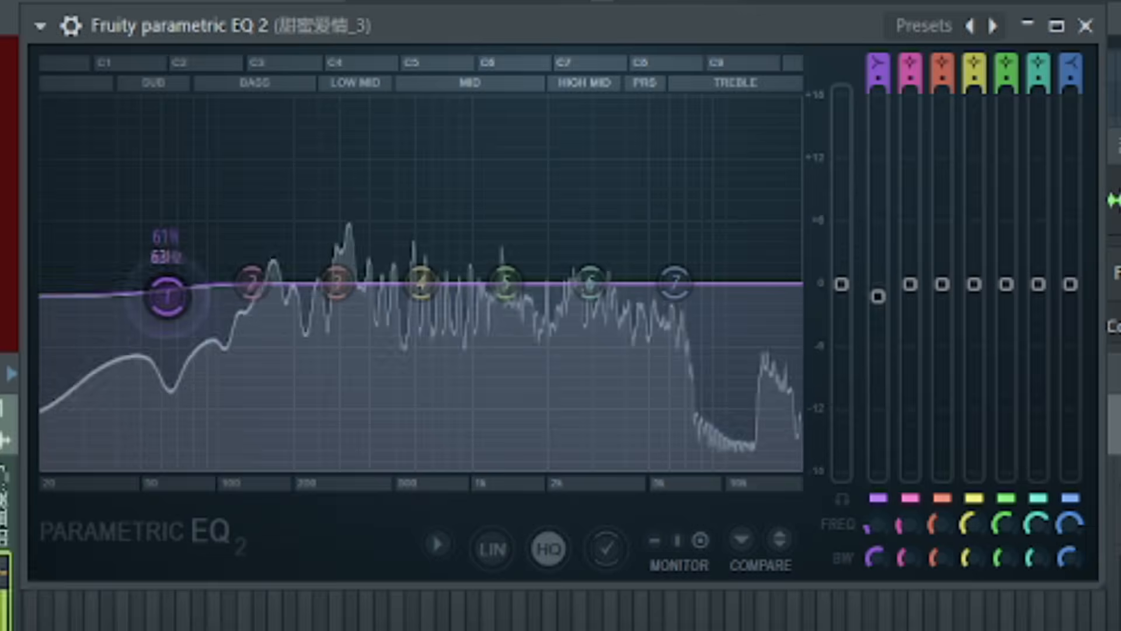
- Cut the sample's lows with EQ band 1 at about -18 dB and band 2 at about -11 dB, moving band 3 slightly lower
drag(165, 293, 182, 461)
drag(253, 284, 230, 396)
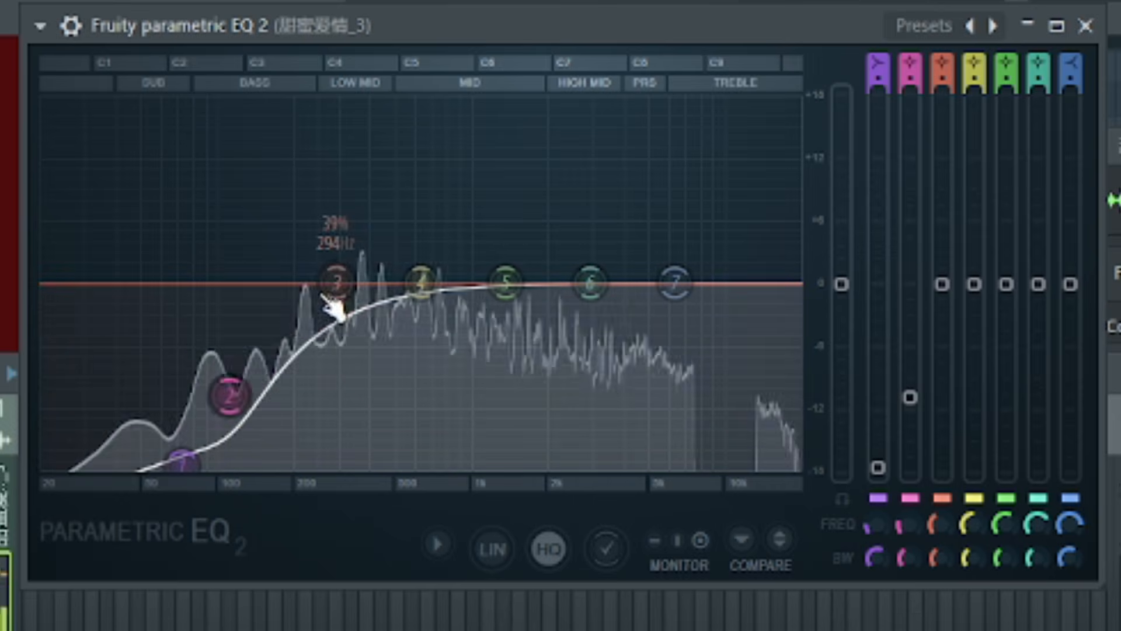
drag(335, 284, 271, 299)
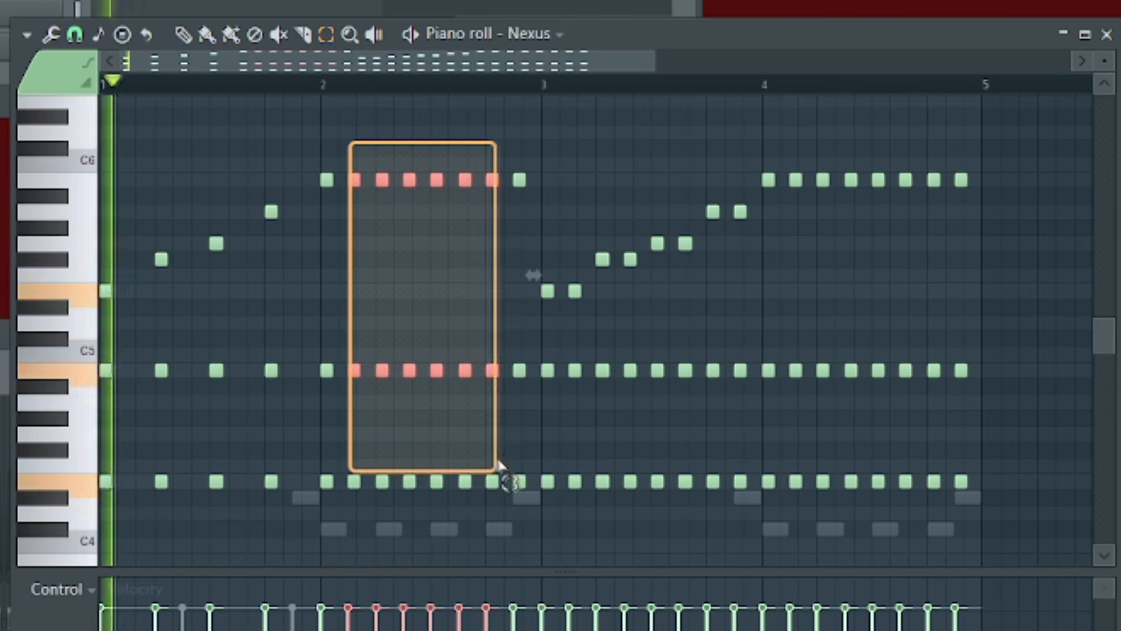
- Delete the repeated notes after the first chord of bar 2 in the Nexus part and make the remaining notes legato
drag(495, 465, 540, 517)
key(Delete)
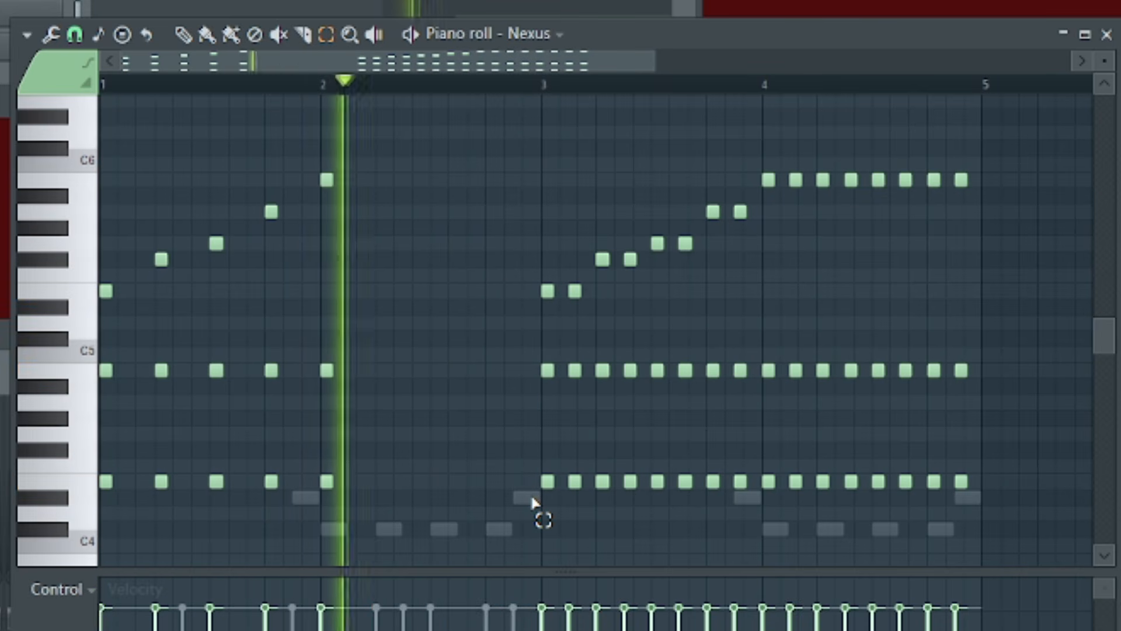
key(ctrl+l)
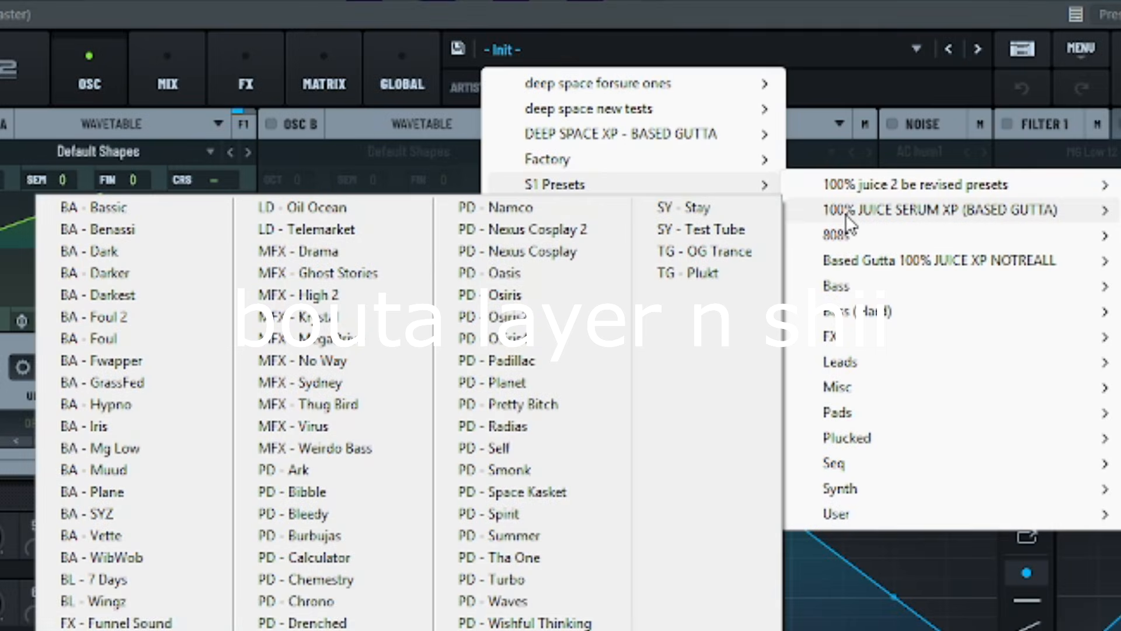
- Load the Serum preset PD - Nexus Cosplay, and choose PD - FreeBandz from the deep space forsure ones folder
click(578, 261)
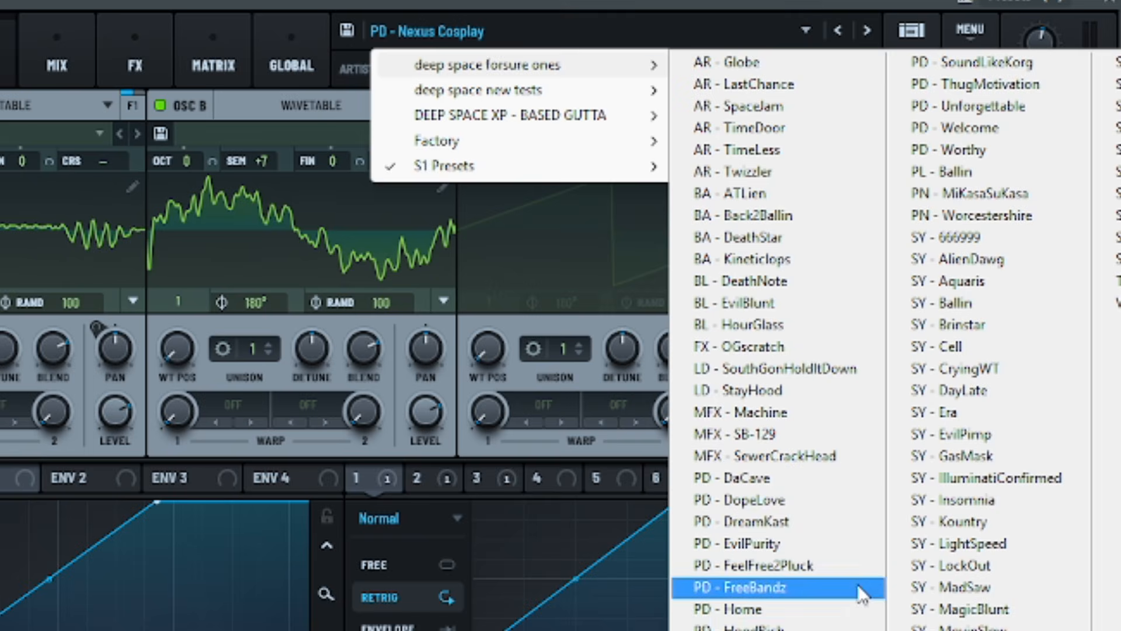
click(862, 588)
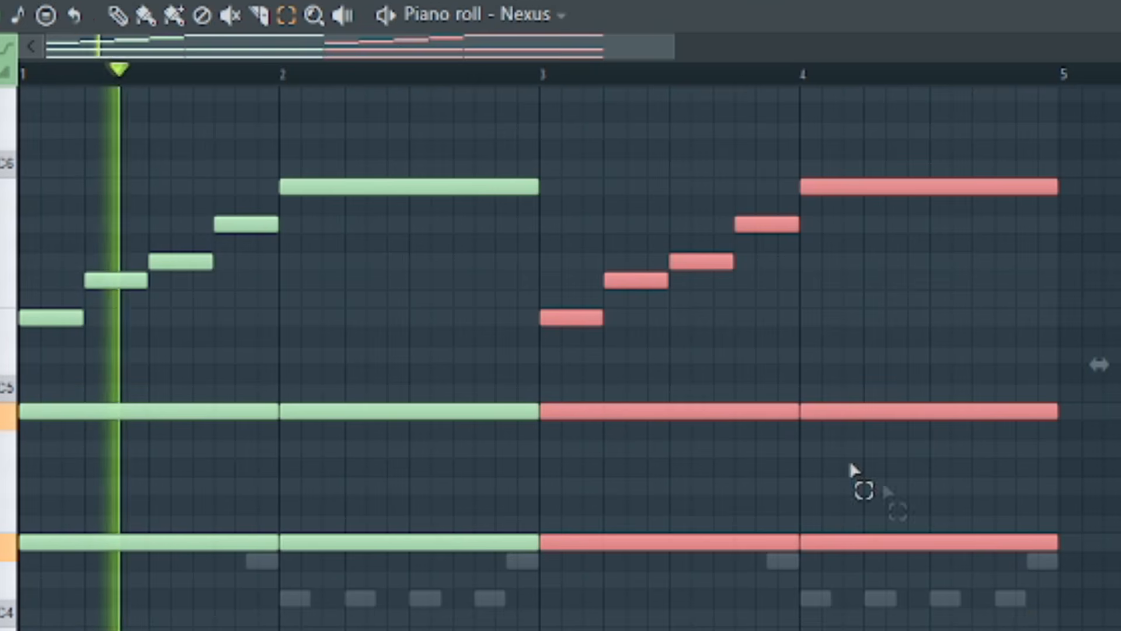
- Paste the copied notes into the ORCH HIT (TARENTINO C) channel
click(428, 330)
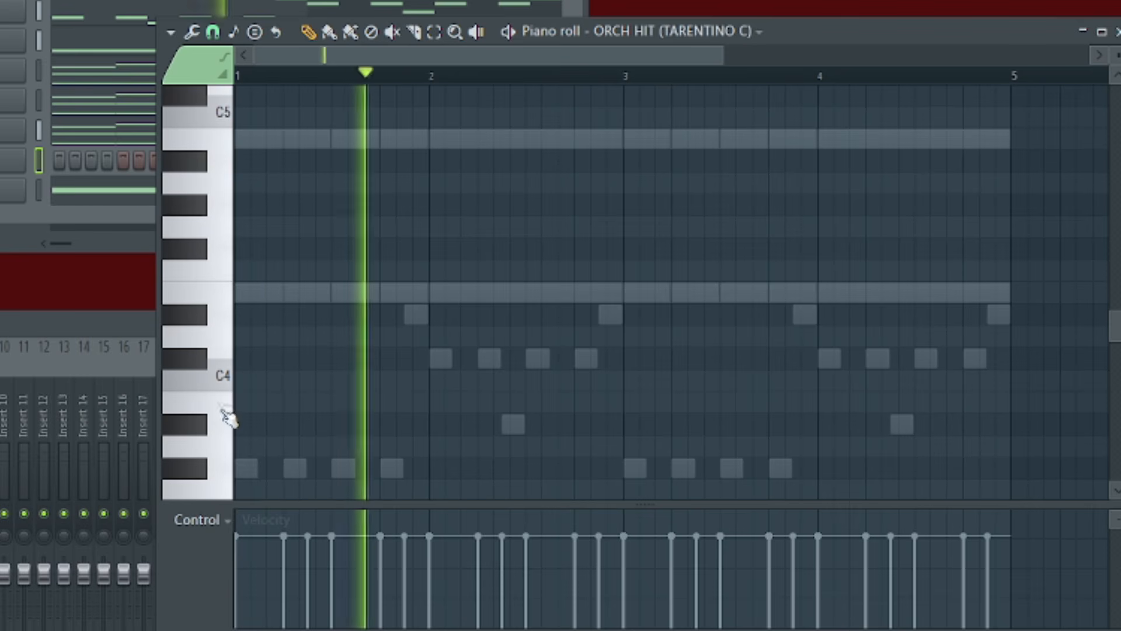
right_click(13, 161)
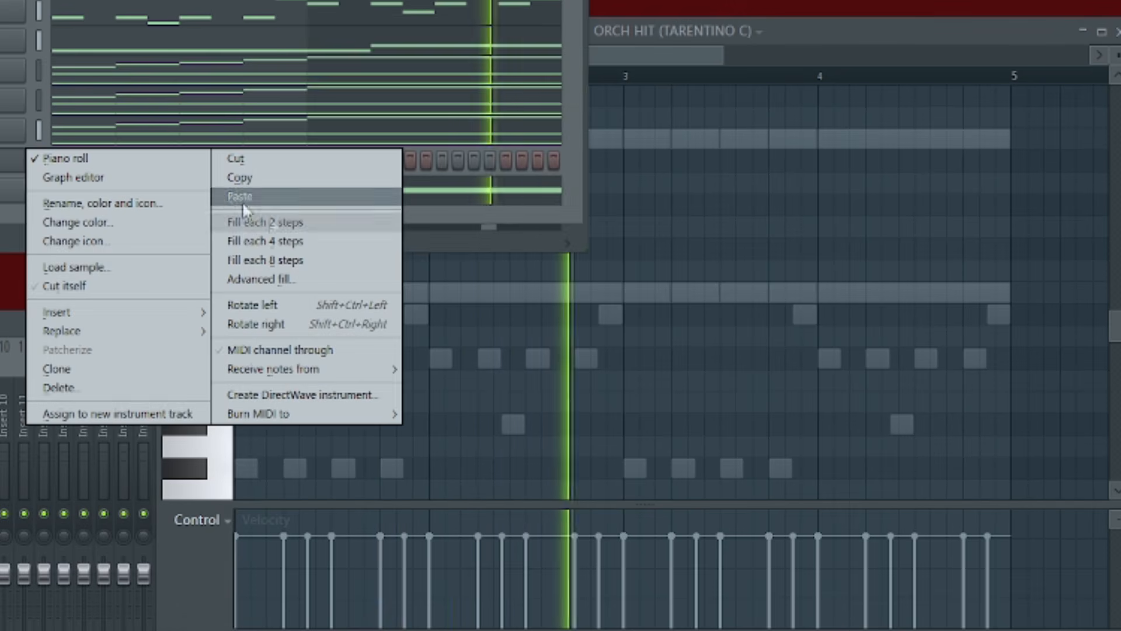
click(245, 202)
click(313, 328)
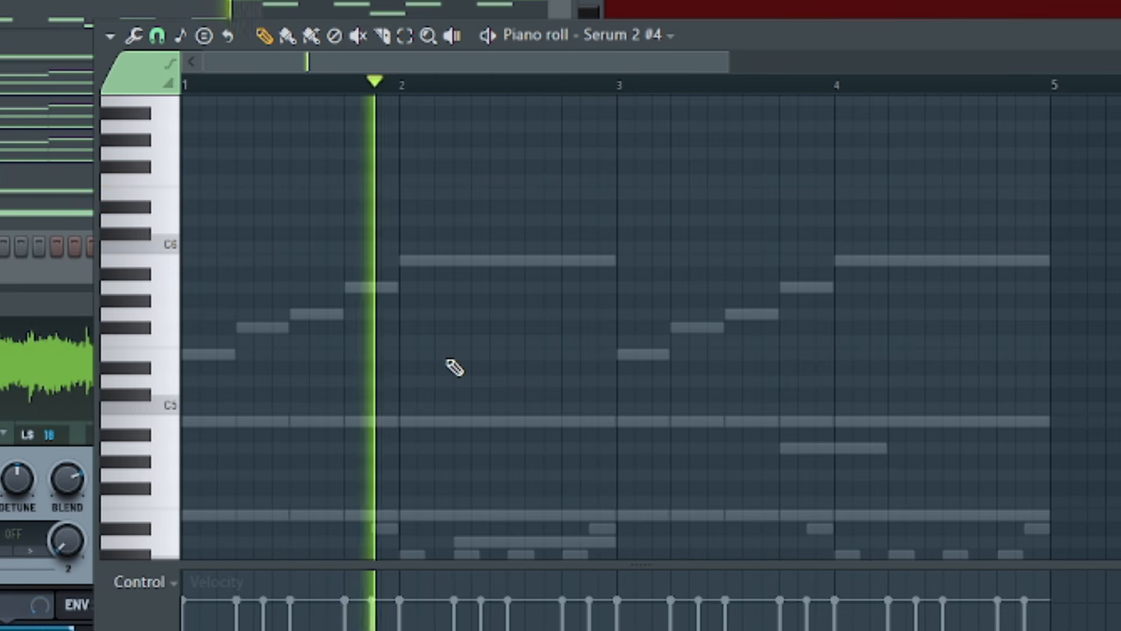
key(space)
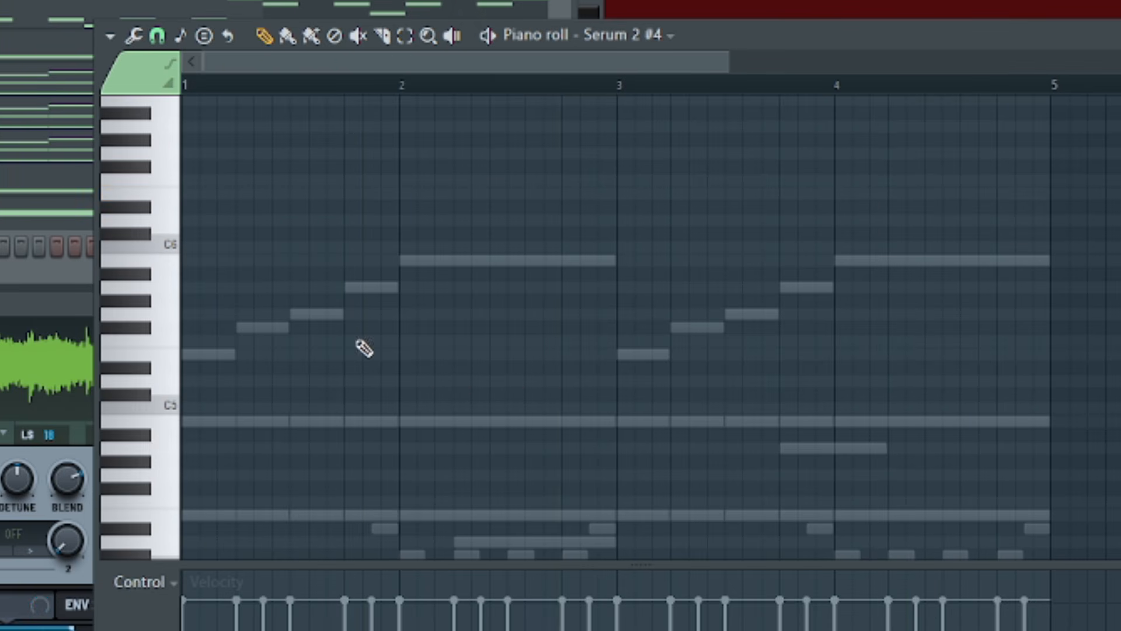
click(36, 286)
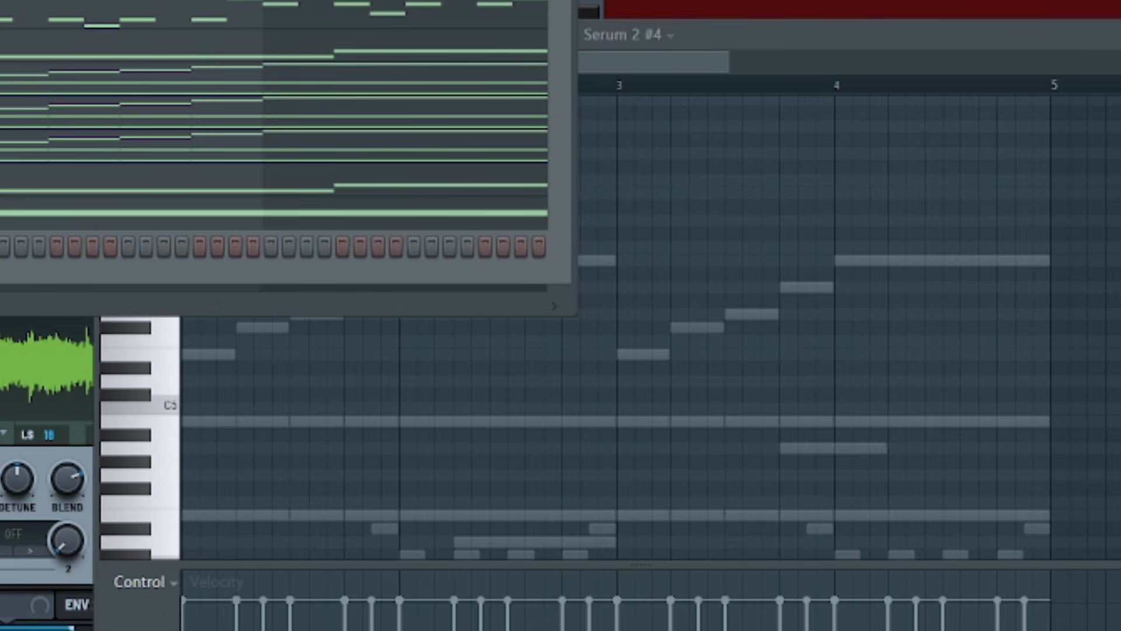
click(278, 371)
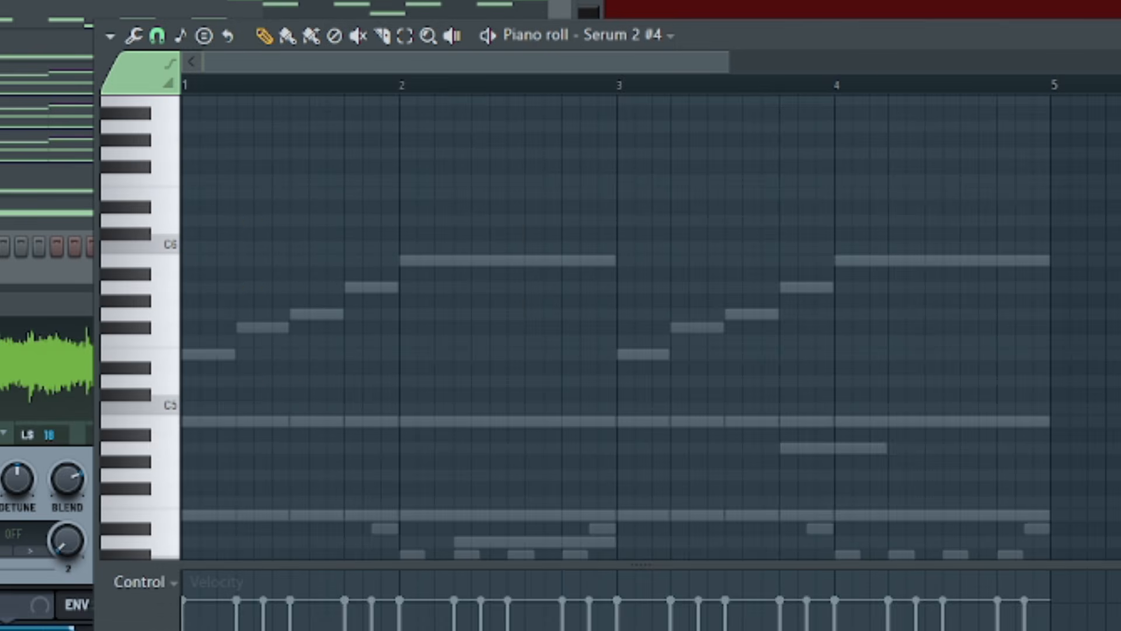
- Switch Serum 2 #4's oscillator A to Sample, load the factory brass sample Brass Wall Low and step to the preceding sample
click(395, 199)
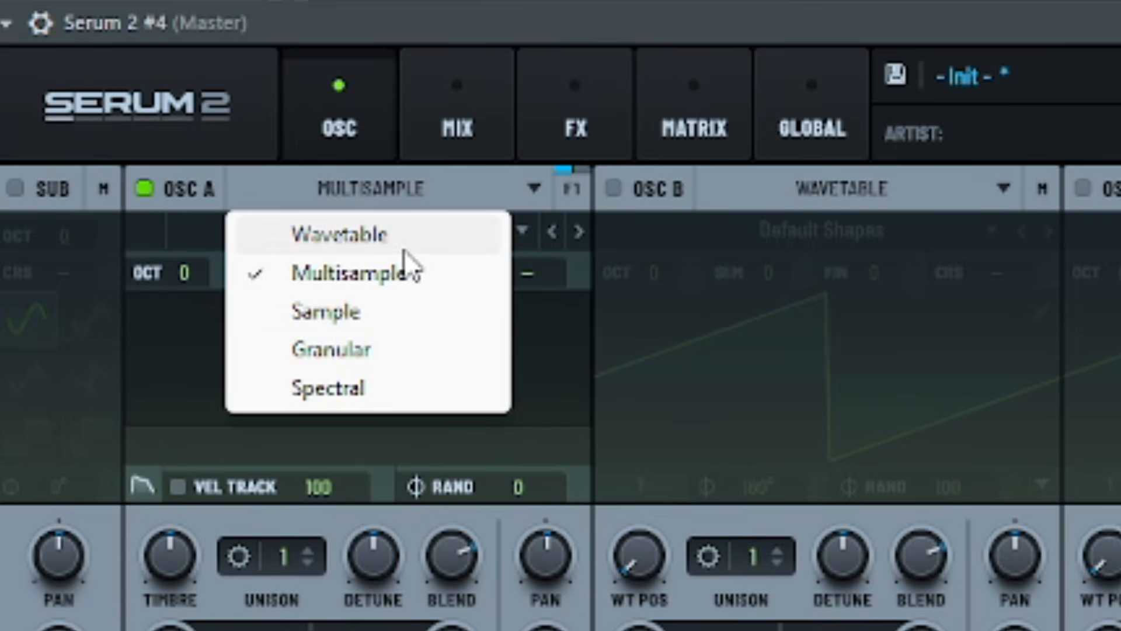
click(409, 312)
click(365, 233)
mouse_move(367, 292)
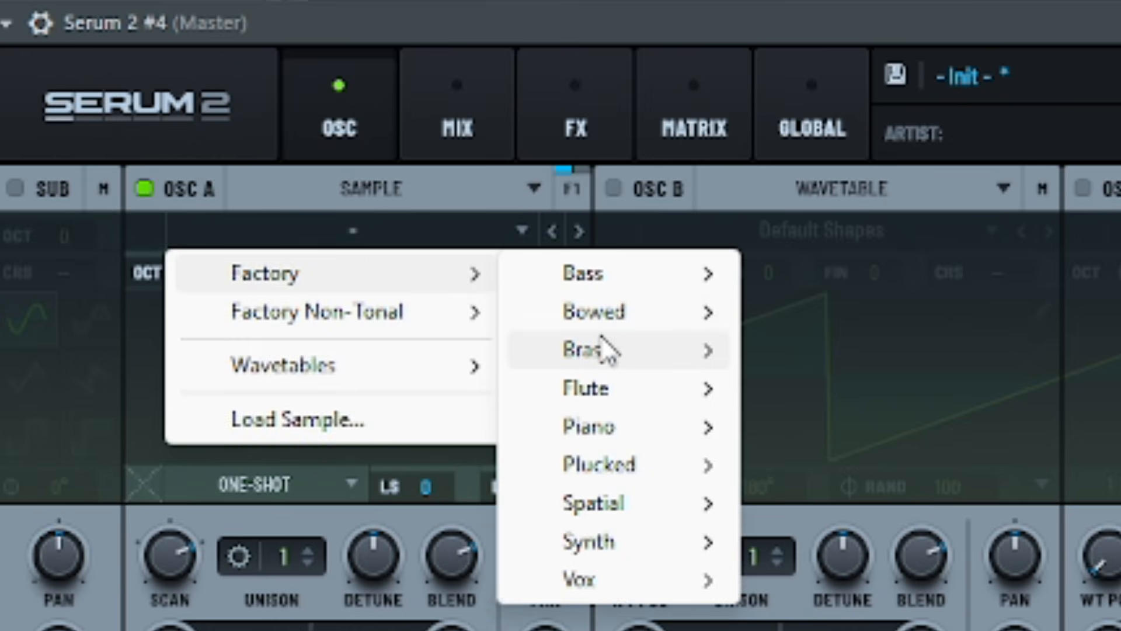
mouse_move(601, 348)
click(847, 348)
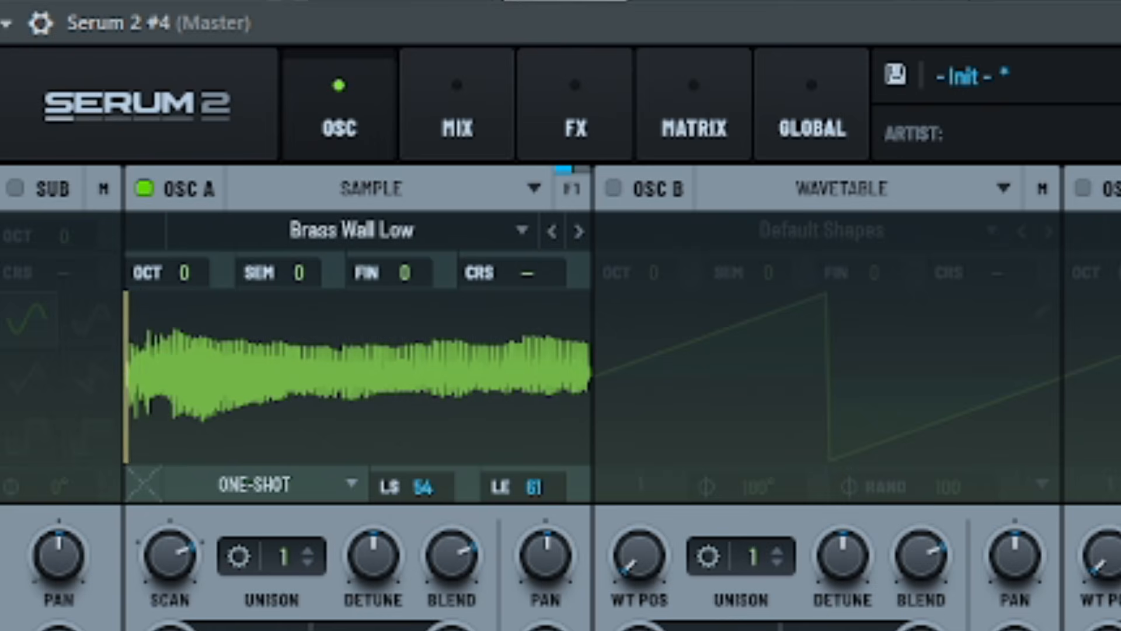
click(550, 237)
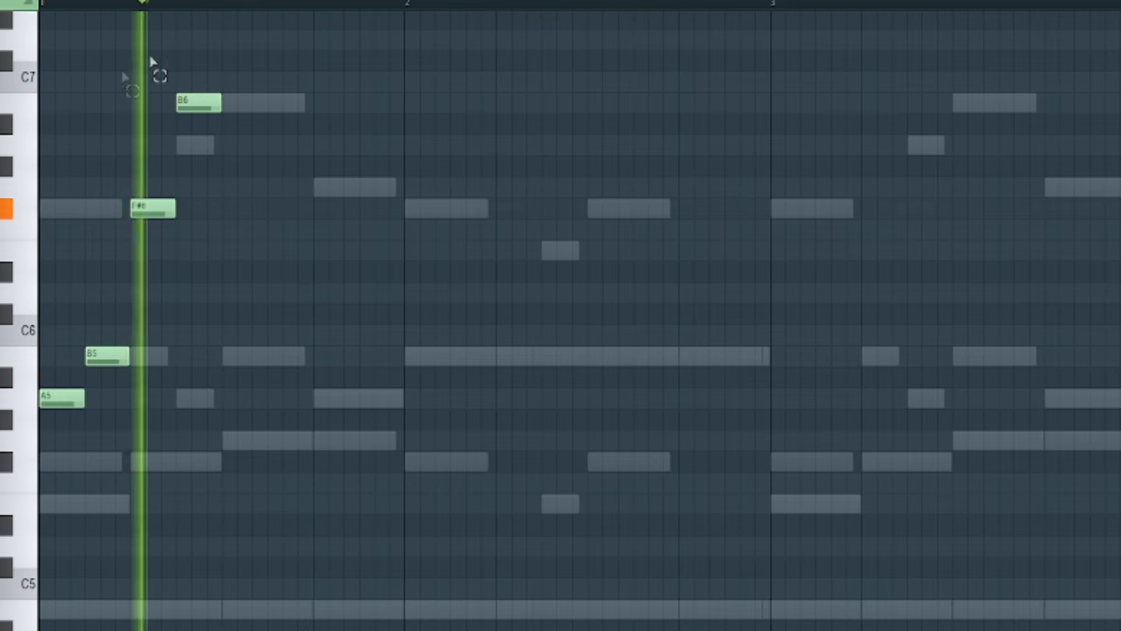
- Shorten the A5, B5, F#6 and B6 arpeggio notes to half their length and play them back
drag(12, 79, 18, 415)
key(space)
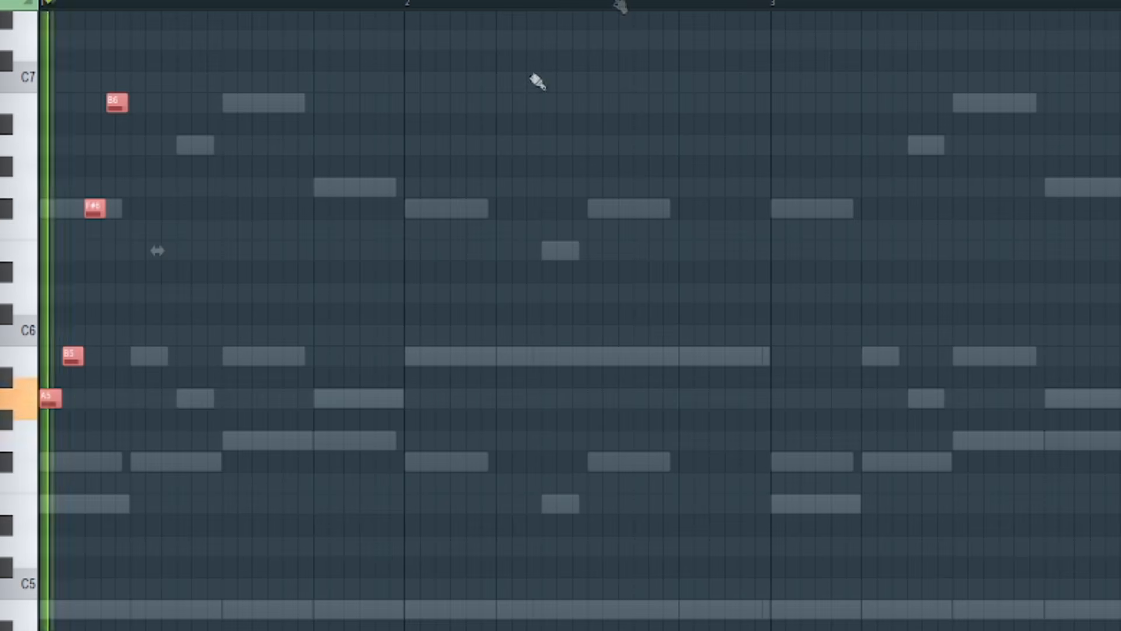
key(space)
- Repeat the four-note arpeggio through bar 2 and finish the bar with a run of short B6 notes
scroll(525, 76, up, 2)
right_click(478, 61)
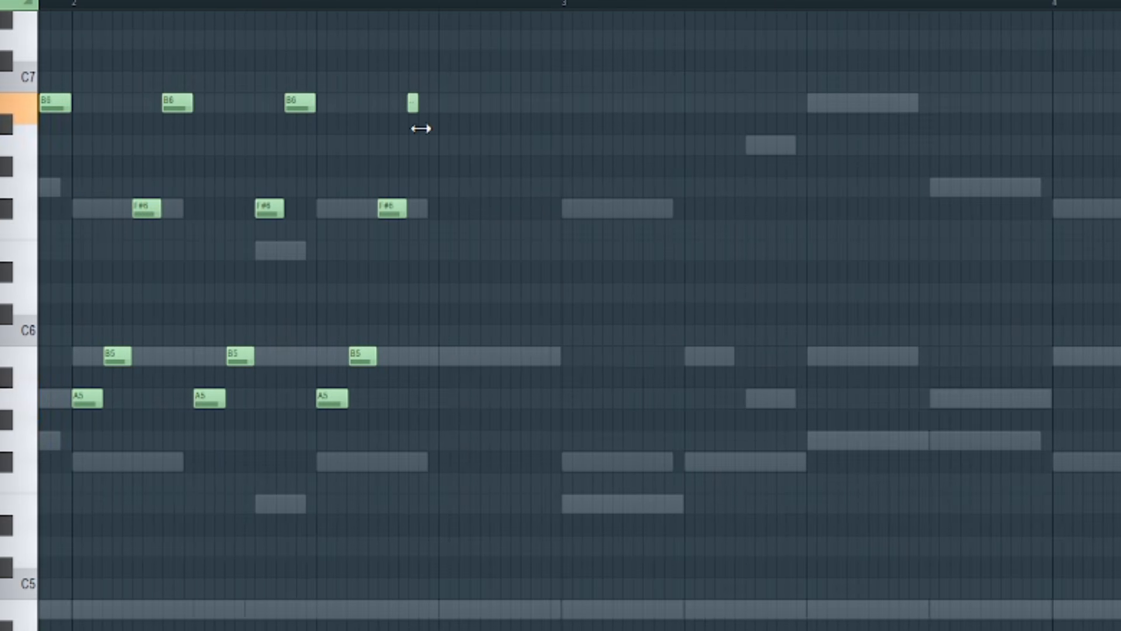
key(space)
drag(415, 103, 567, 123)
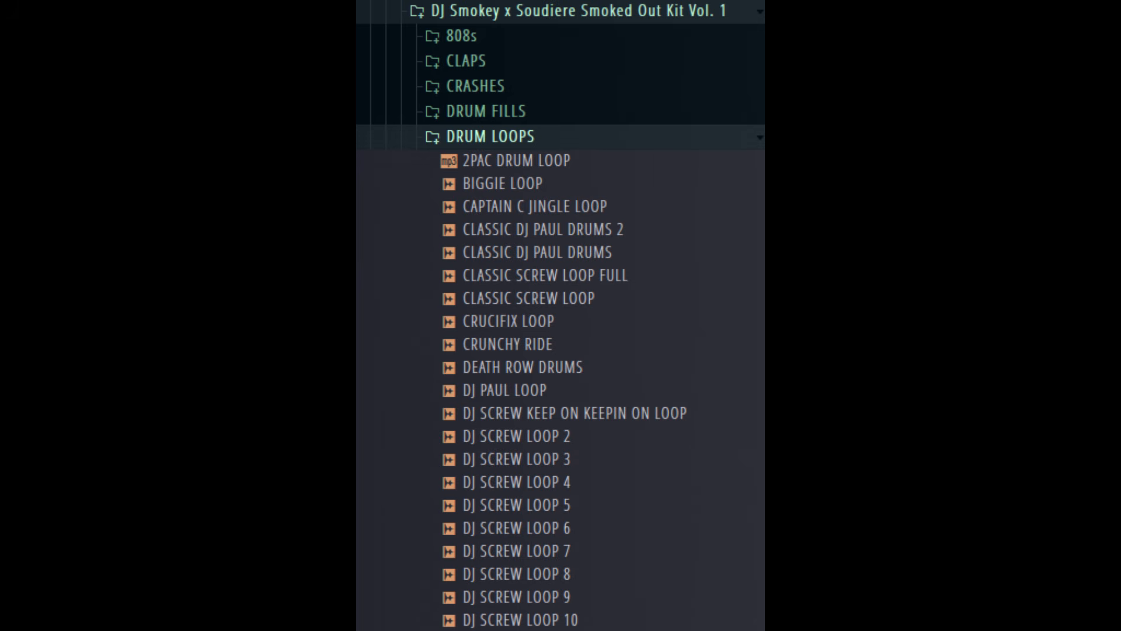
- Place DJ SCREW LOOP 7 from the drum loops folder on Track 3, starting at bar 1
drag(43, 485, 312, 268)
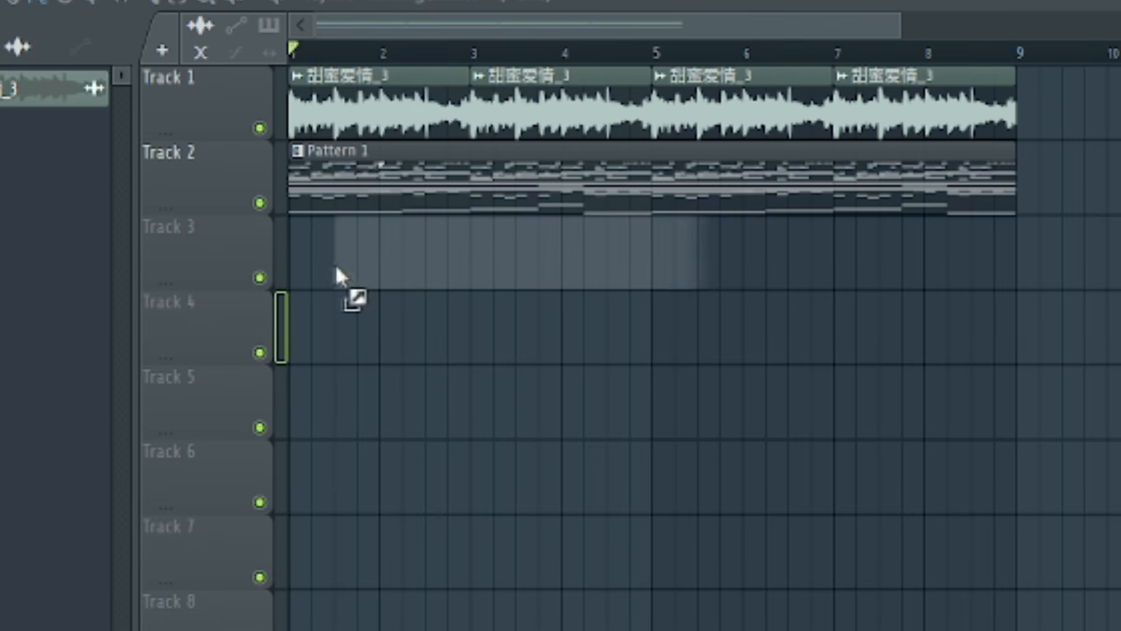
drag(507, 265, 485, 266)
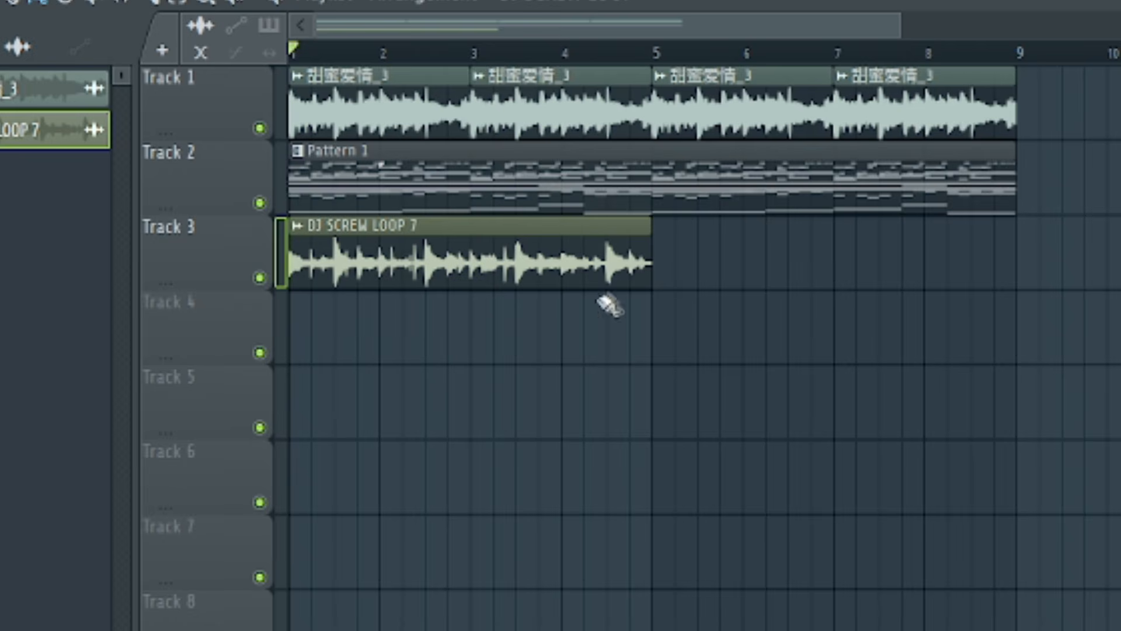
double_click(627, 258)
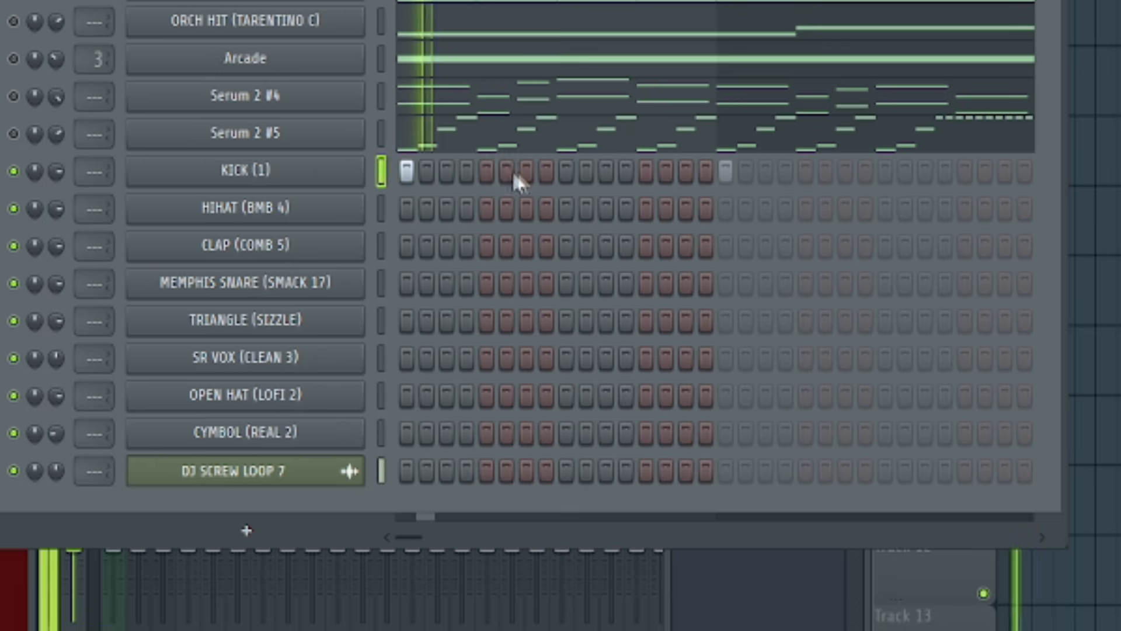
- Build the drum pattern with kicks on steps 7 and 11, hi-hats on every 2 steps and a clap on step 9
click(606, 171)
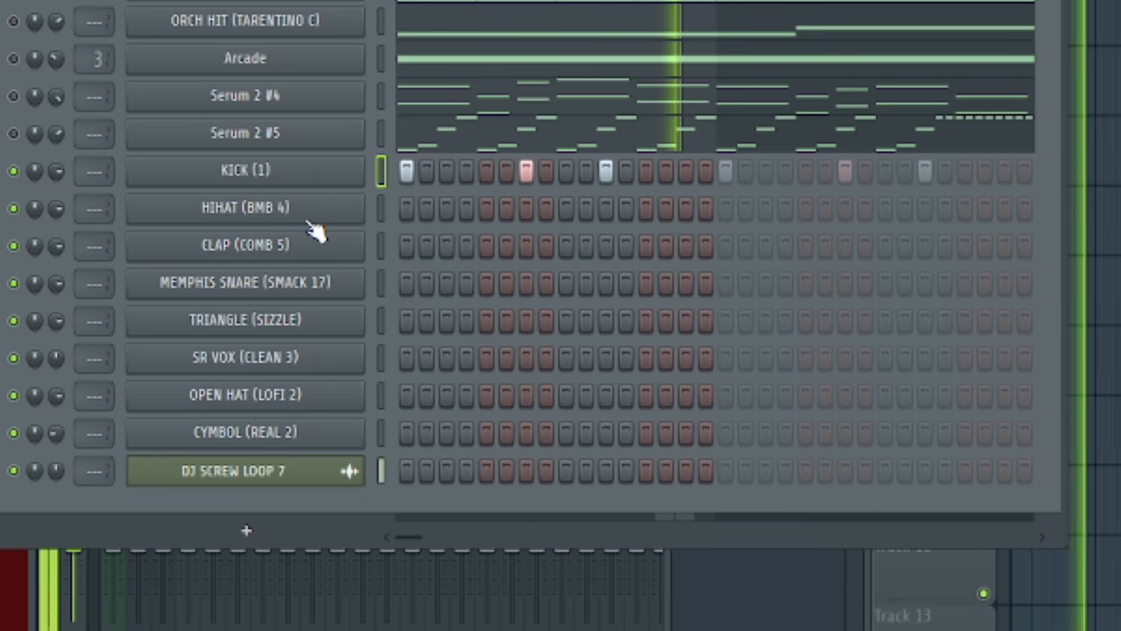
right_click(310, 213)
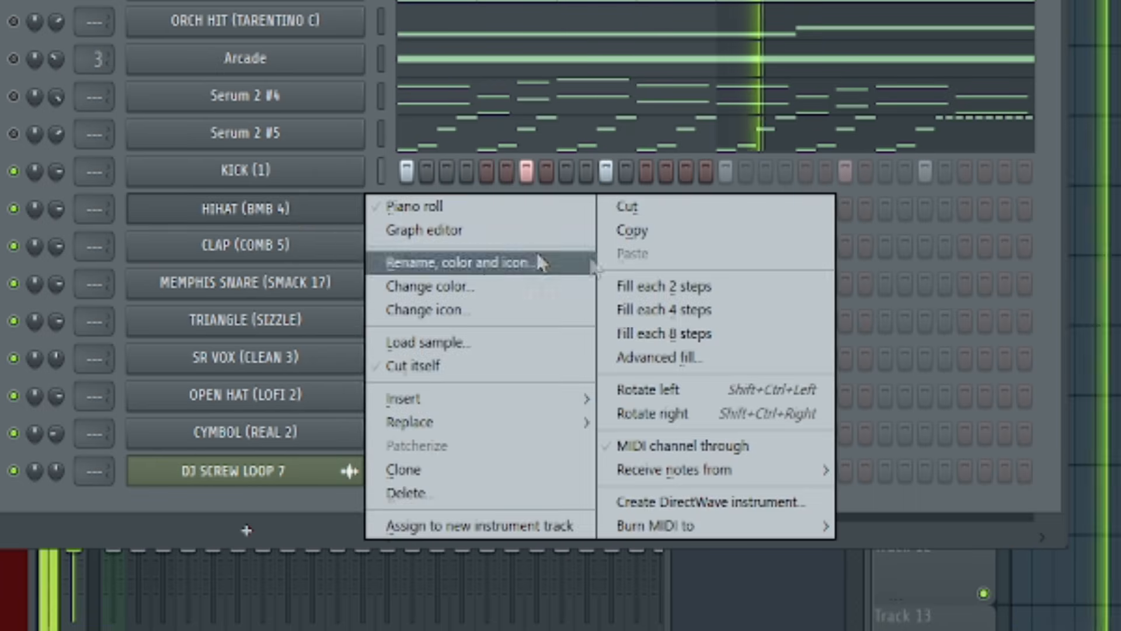
click(686, 286)
click(565, 246)
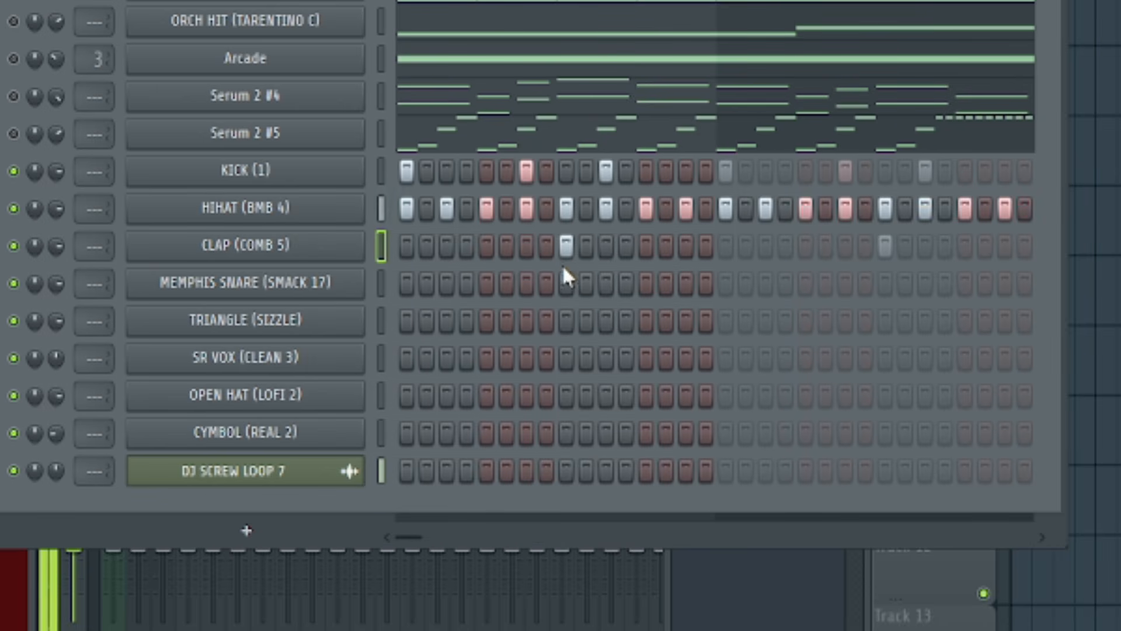
- Add the Memphis snare on step 9 and fill the triangle channel on every 8 steps
click(564, 282)
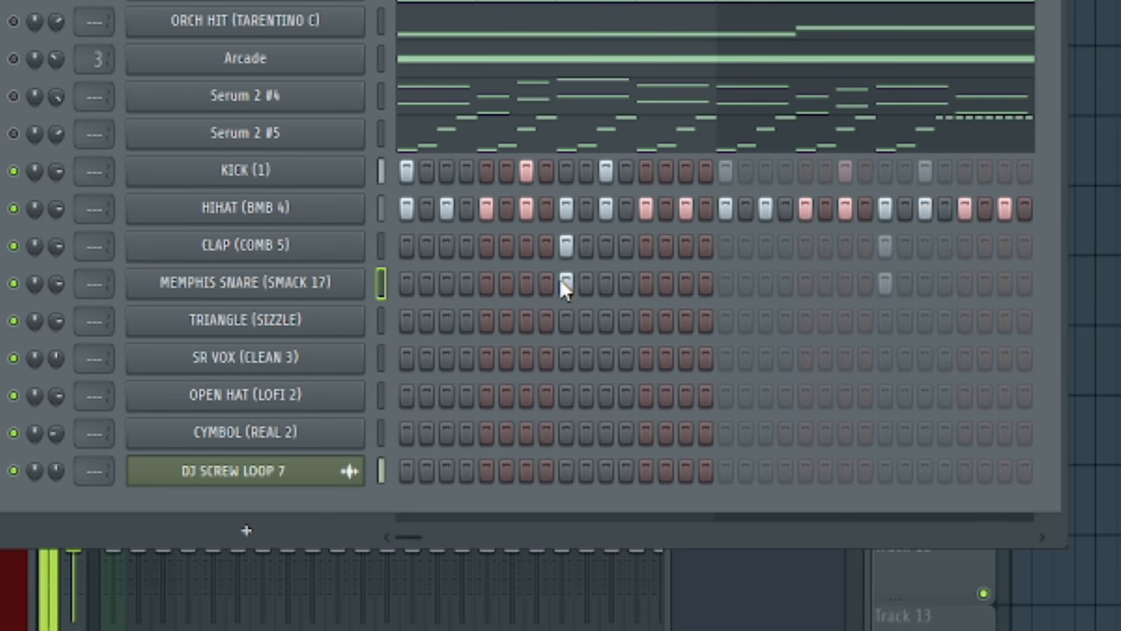
right_click(326, 320)
click(668, 445)
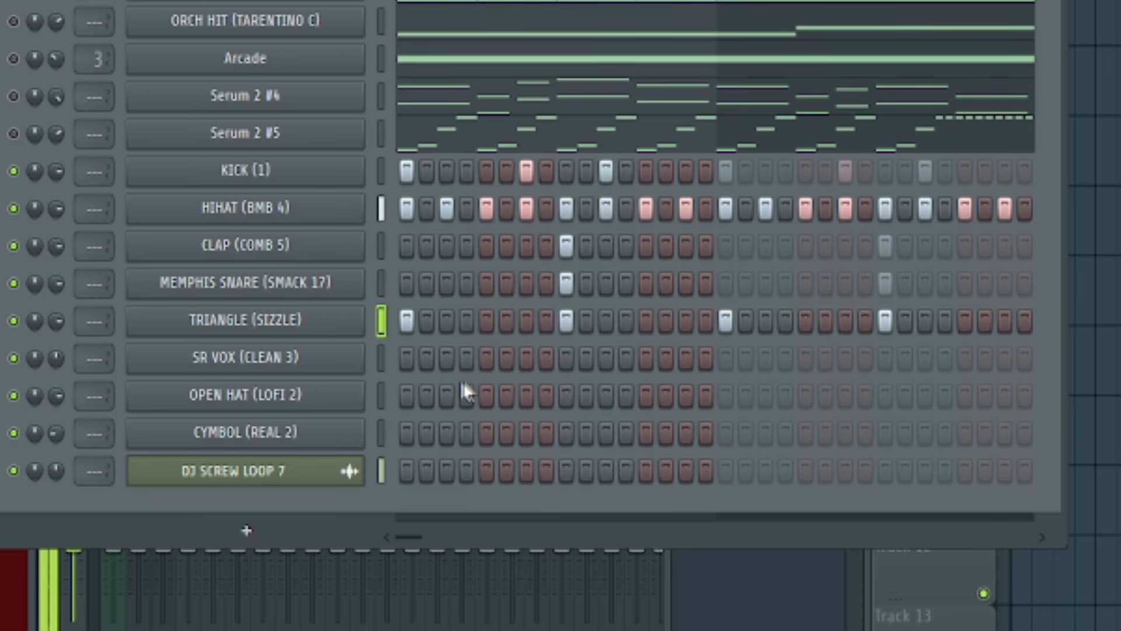
- Extend the drum pattern with SR VOX hits on steps 5 and 13, an open hat on step 9 and a cymbal every 4 steps
click(488, 358)
click(647, 358)
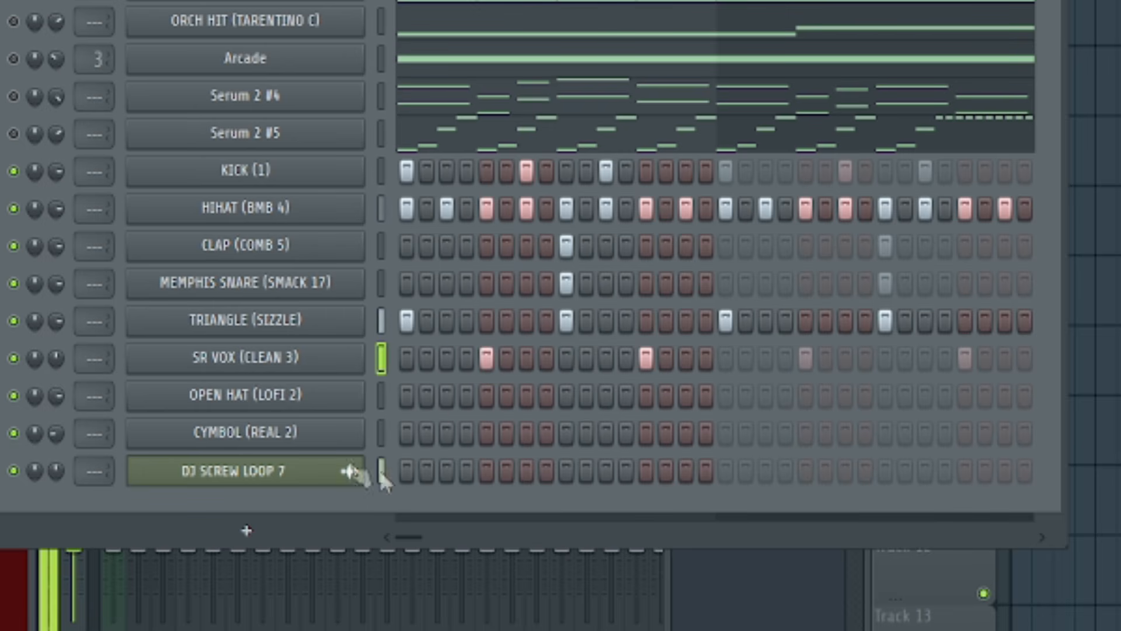
click(566, 396)
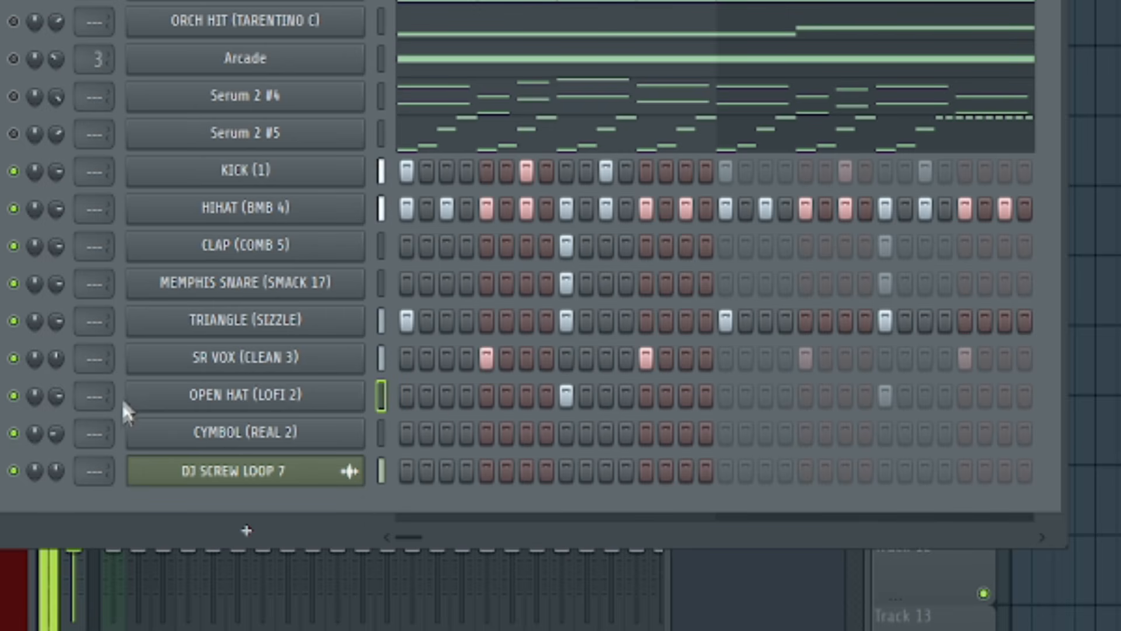
right_click(317, 424)
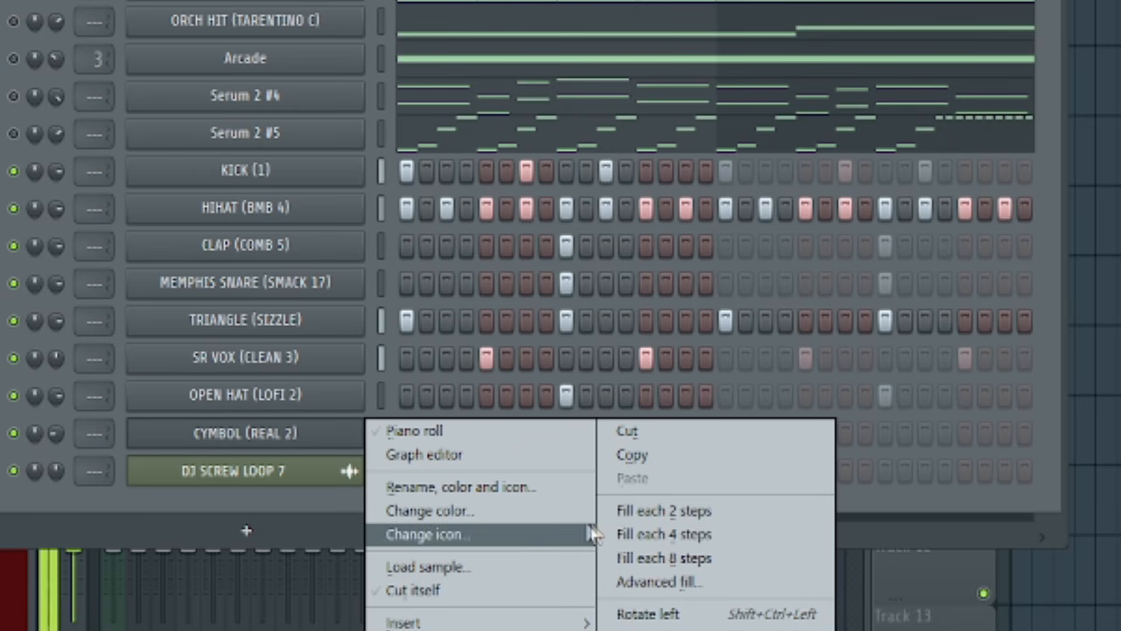
click(622, 531)
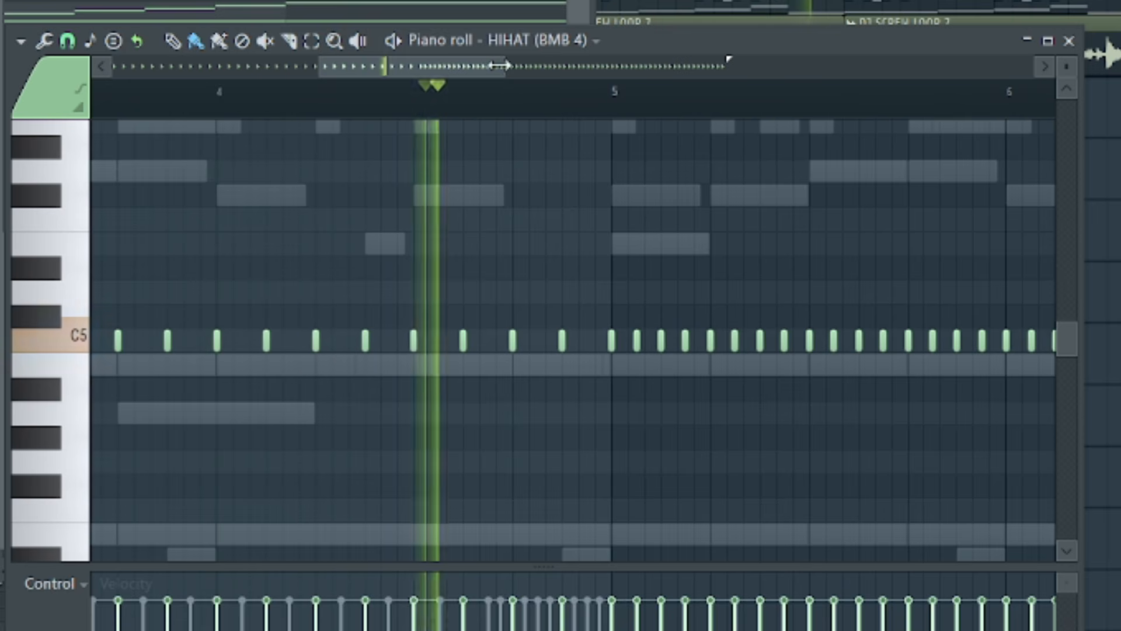
- Review the hi-hat notes from bar 4 to bar 8 during playback, return to the channel rack and stop playback
drag(498, 66, 655, 67)
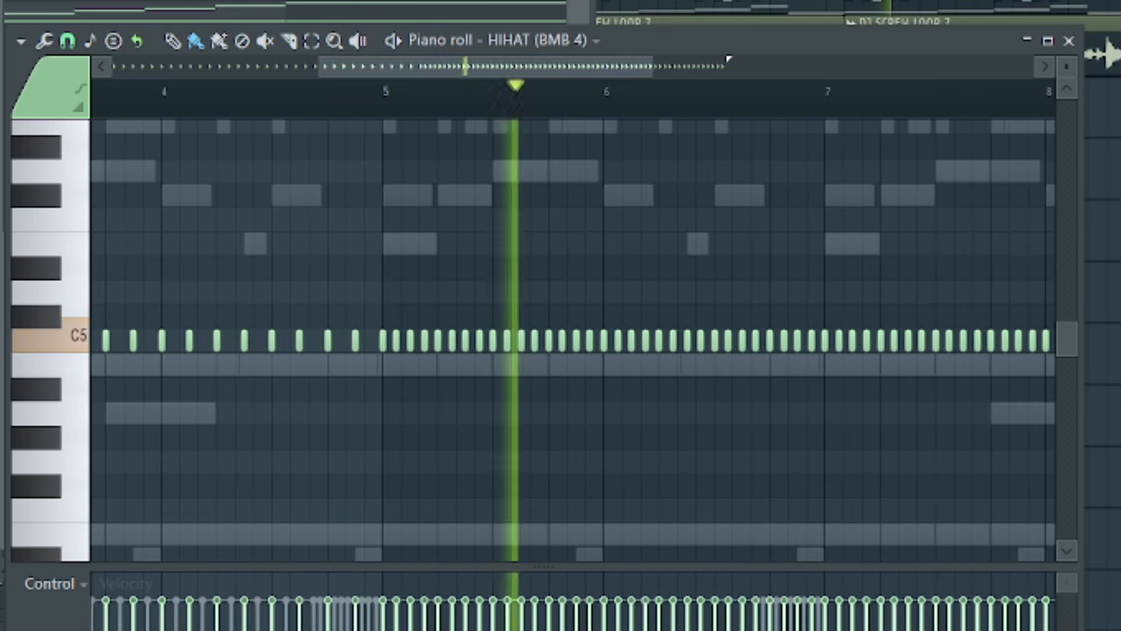
click(350, 4)
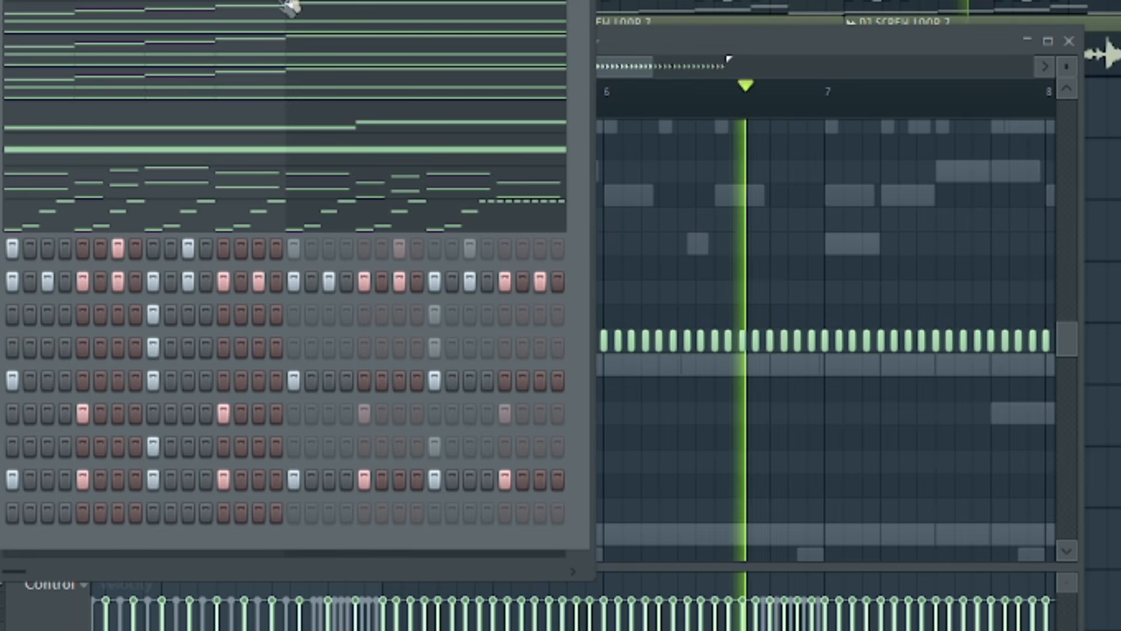
key(space)
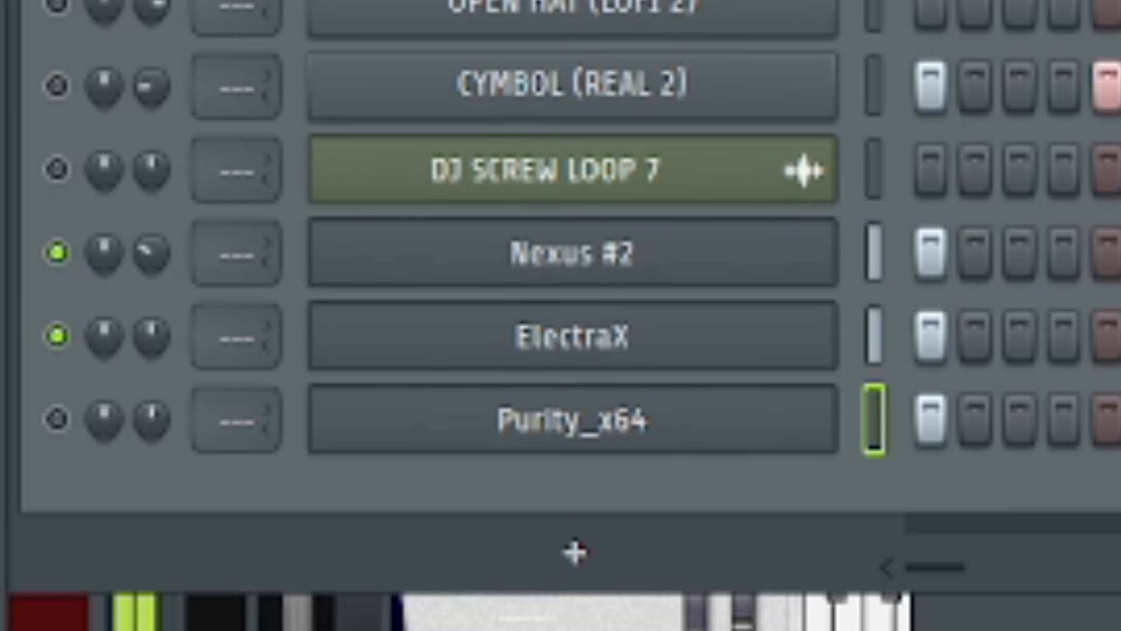